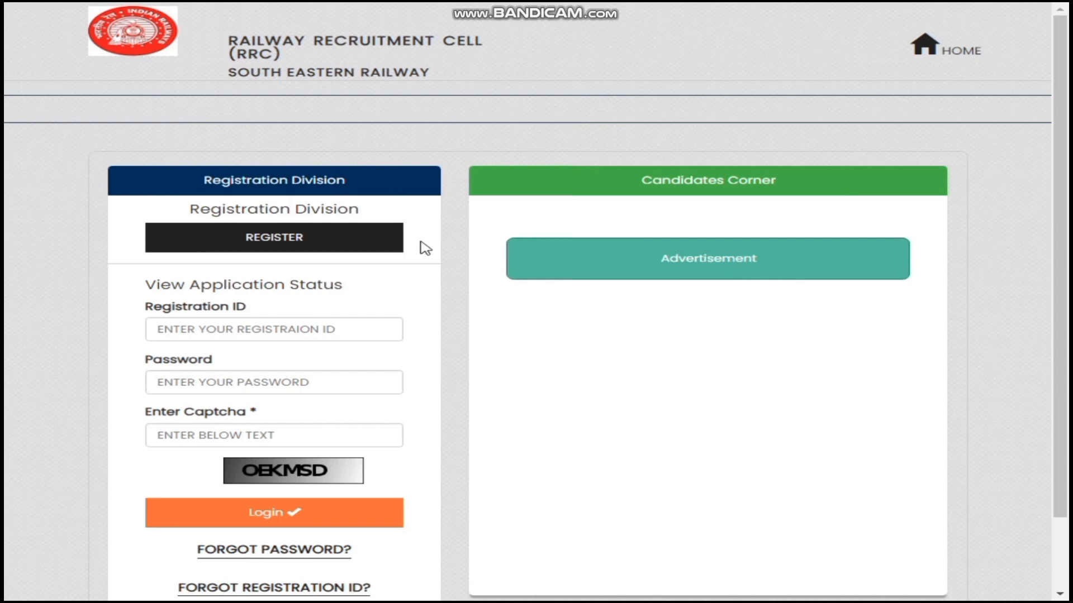
Start a new registration and check the date of birth in the personal details form.
{"action": "left_click", "coordinate": [278, 245]}
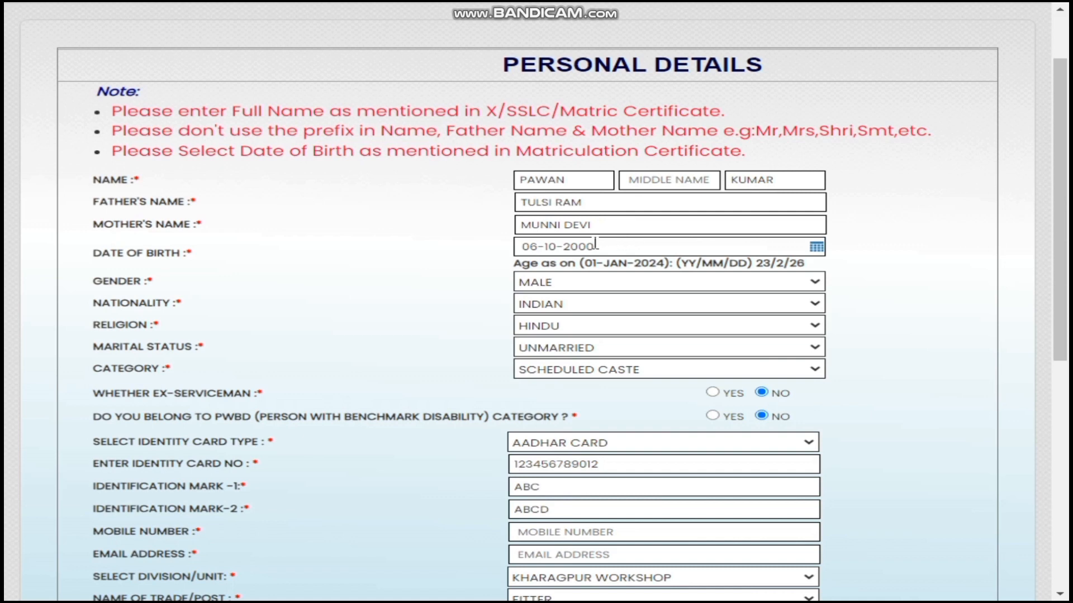
{"action": "left_click", "coordinate": [646, 247]}
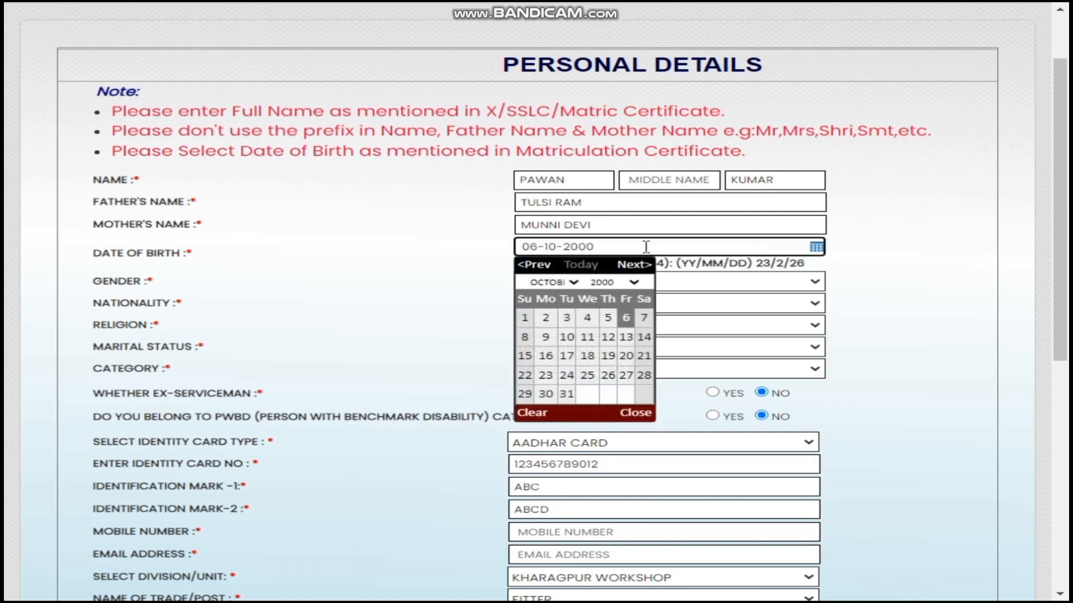
{"action": "left_click", "coordinate": [897, 250]}
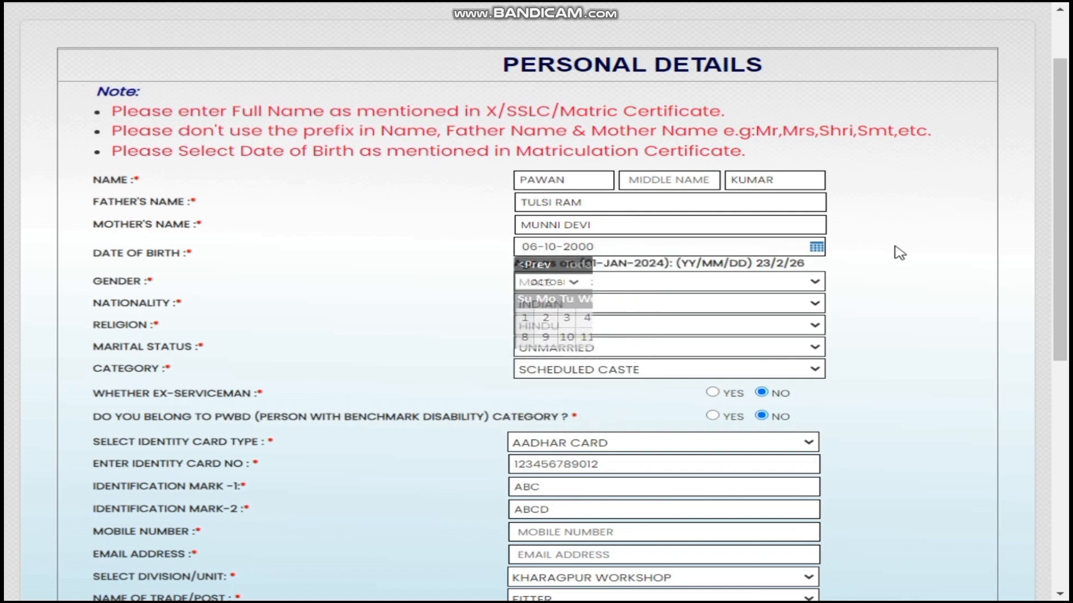
Set the gender to Male, the nationality to Indian and the religion to Hindu in the personal details.
{"action": "left_click", "coordinate": [588, 286]}
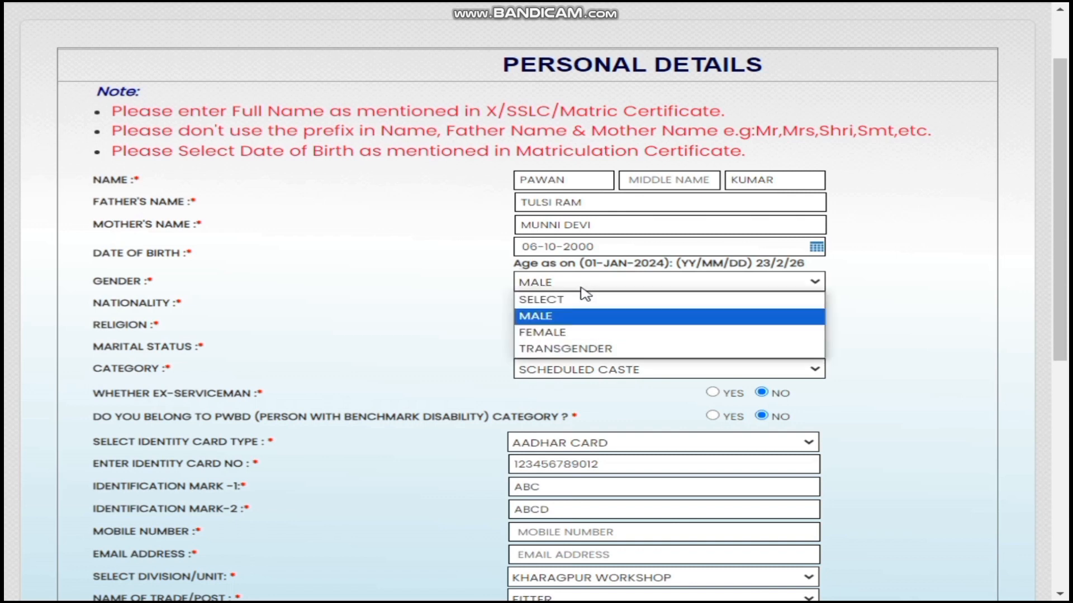
{"action": "left_click", "coordinate": [564, 319]}
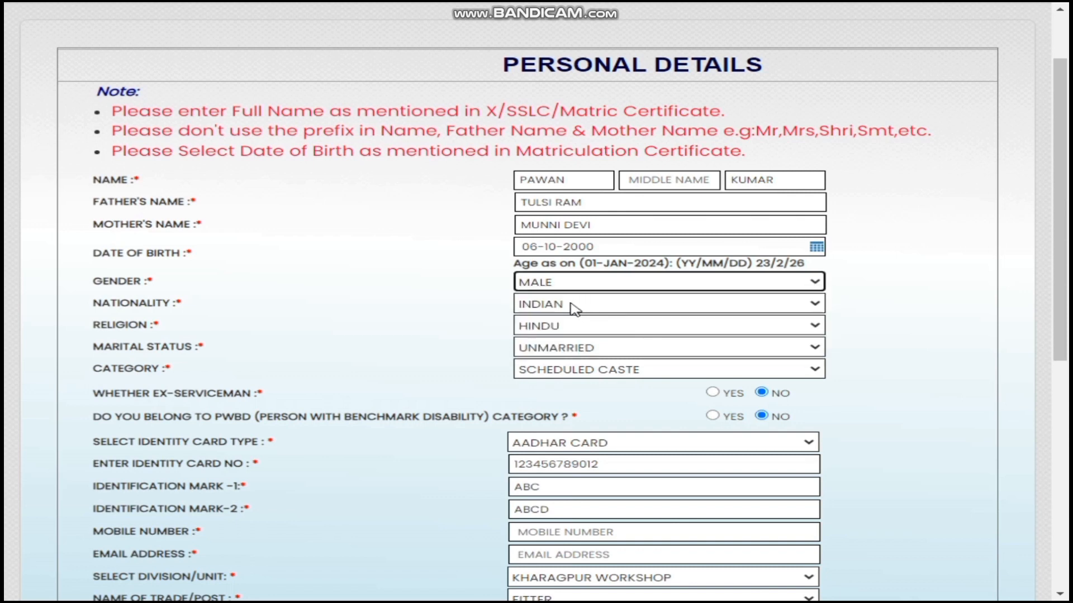
{"action": "left_click", "coordinate": [574, 306]}
{"action": "left_click", "coordinate": [563, 337]}
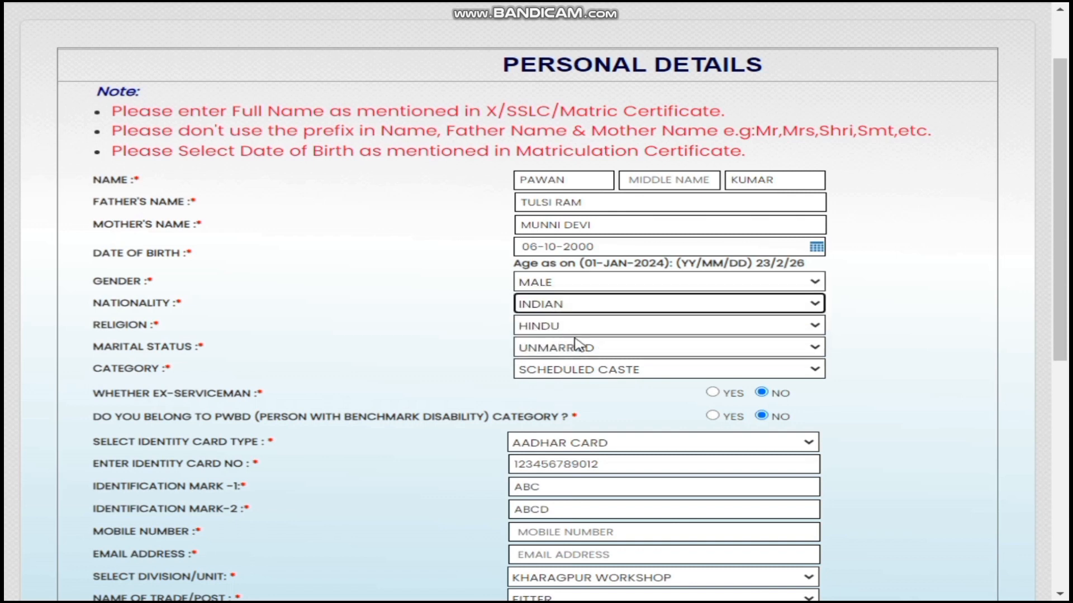
{"action": "left_click", "coordinate": [574, 330]}
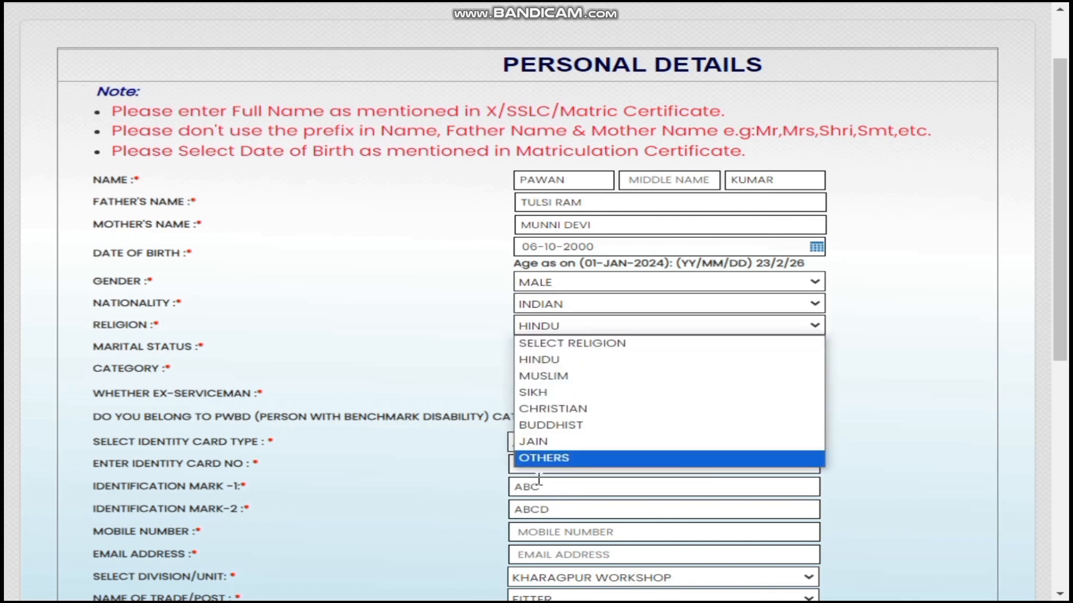
{"action": "left_click", "coordinate": [545, 360]}
Set the marital status to Unmarried and the category to Scheduled Caste.
{"action": "left_click", "coordinate": [572, 351]}
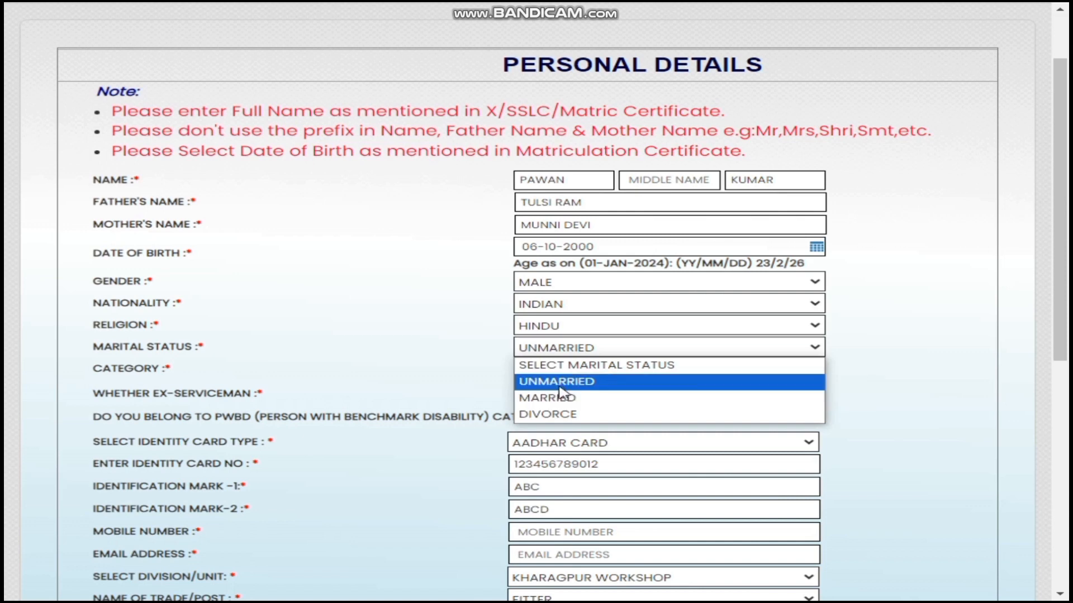
{"action": "left_click", "coordinate": [557, 382]}
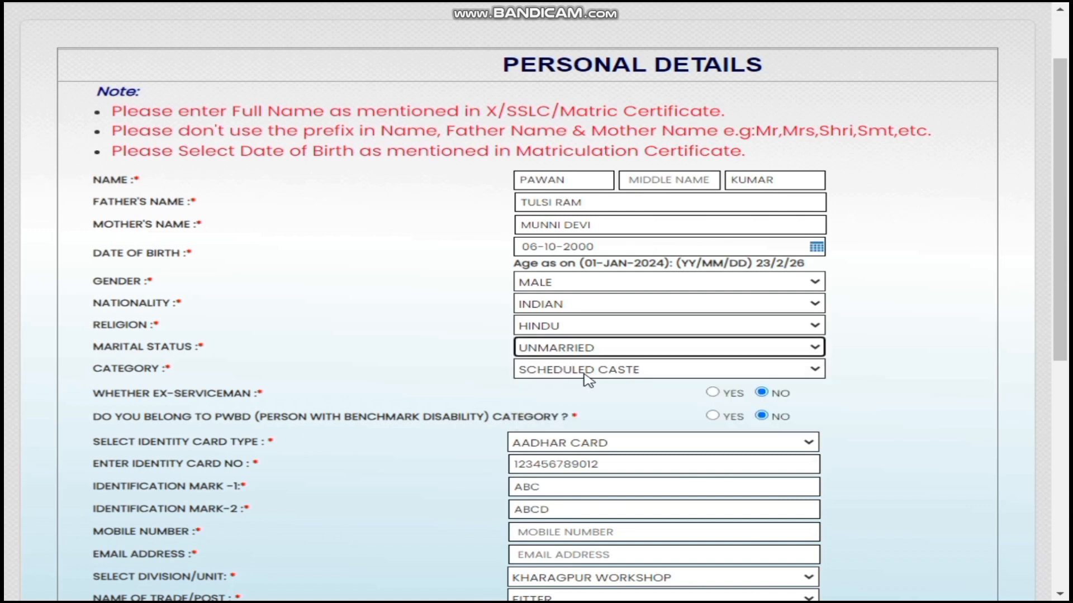
{"action": "left_click", "coordinate": [588, 374]}
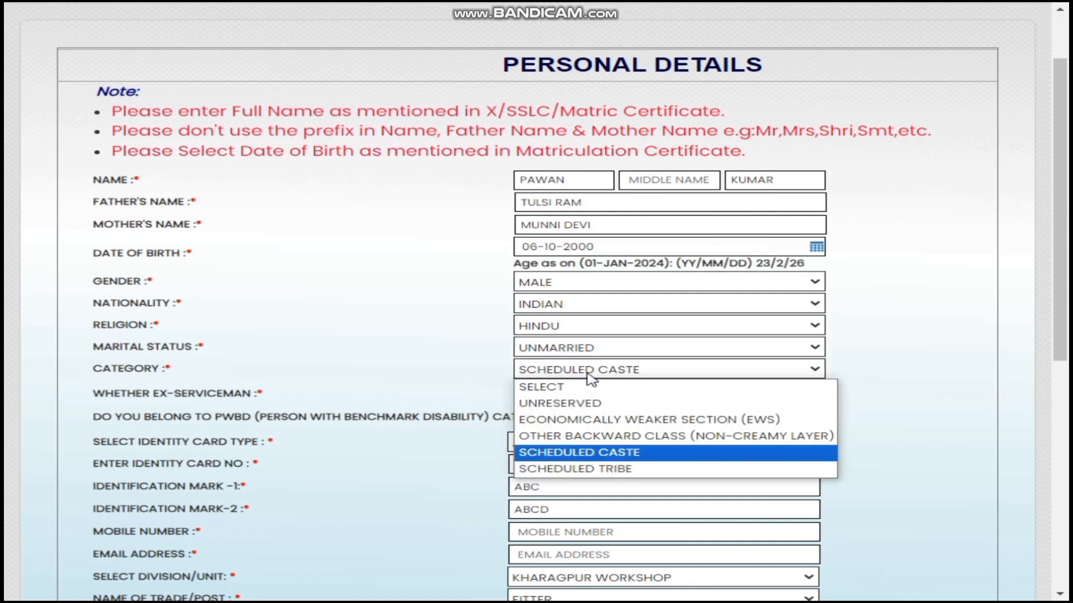
{"action": "left_click", "coordinate": [587, 455]}
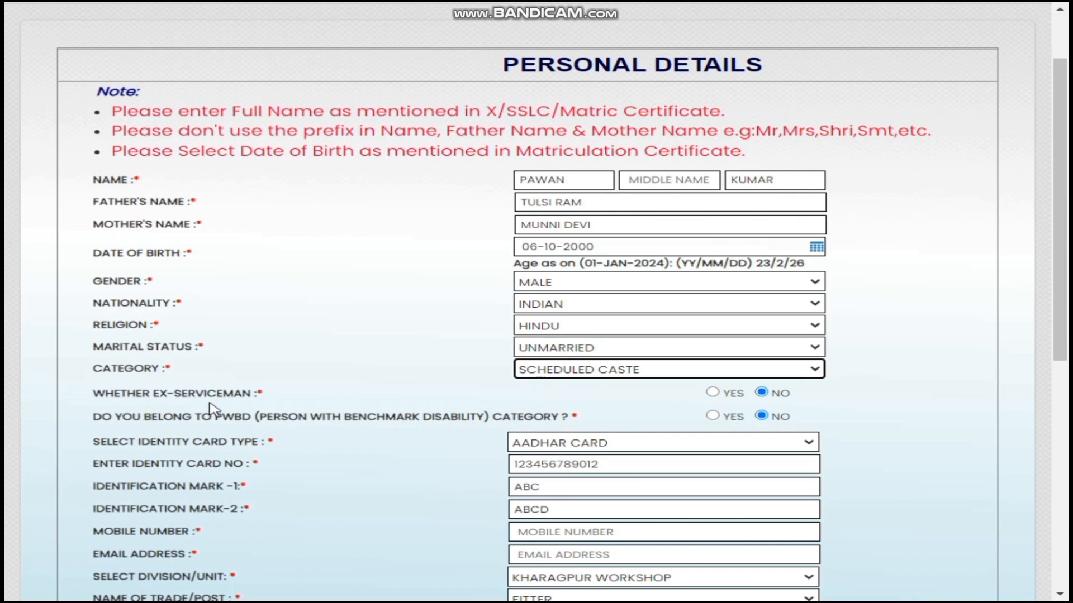
Try the Yes answers for the ex-serviceman and PwBD questions, and return both to No.
{"action": "left_click", "coordinate": [713, 393]}
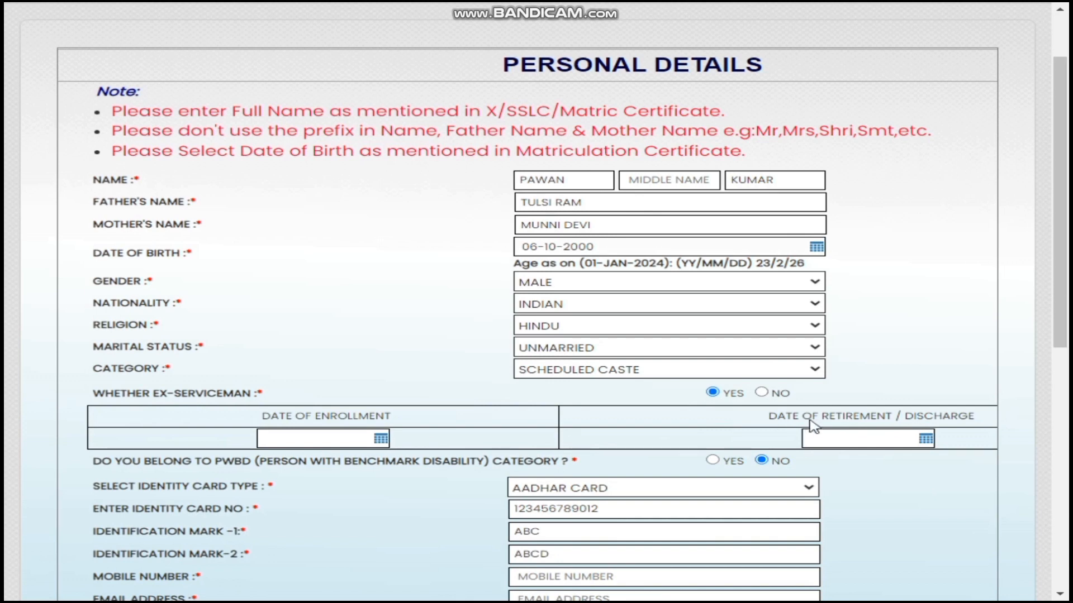
{"action": "left_click", "coordinate": [761, 393]}
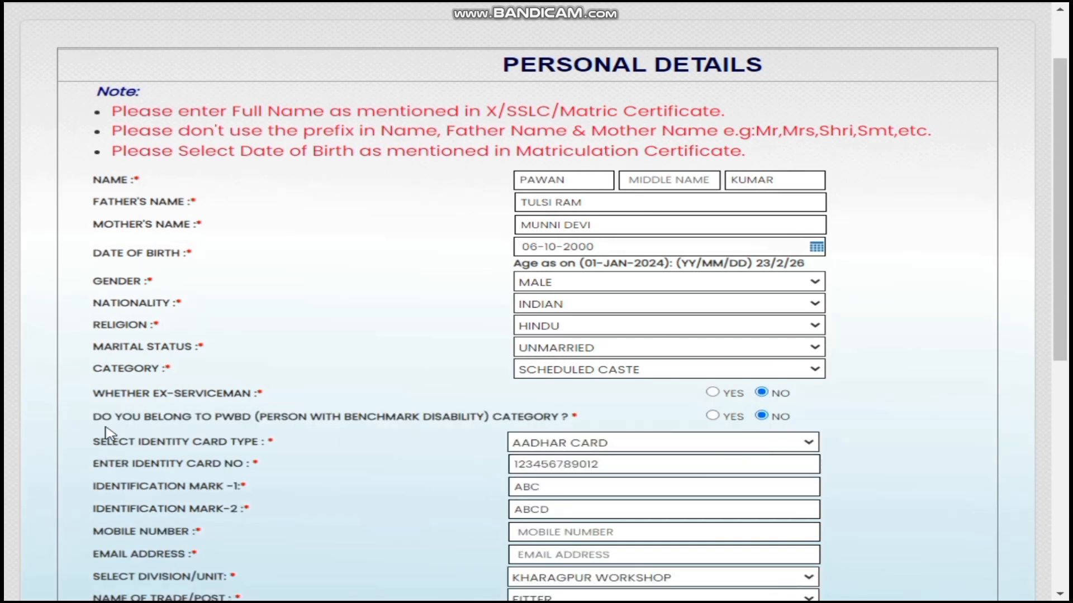
{"action": "left_click", "coordinate": [713, 416]}
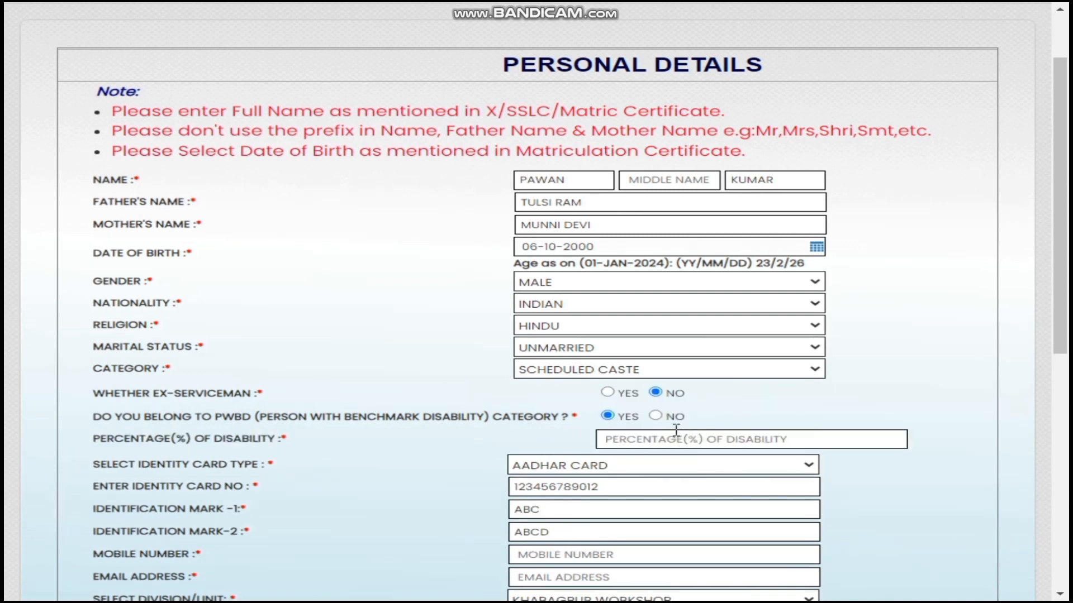
{"action": "left_click", "coordinate": [656, 416]}
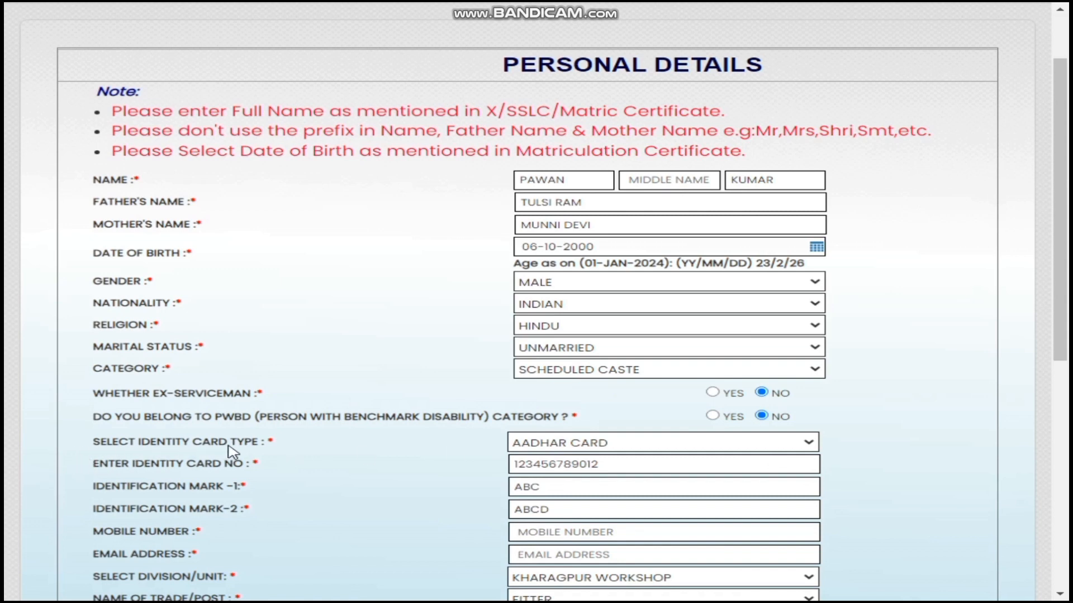
Choose Aadhar Card as the identity card type.
{"action": "left_click", "coordinate": [549, 442]}
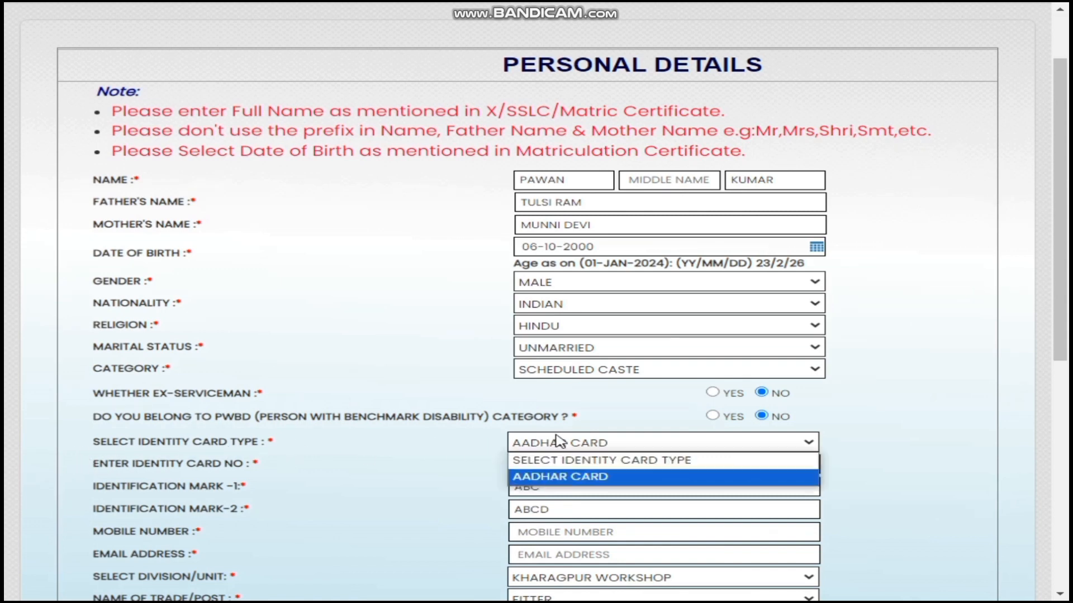
{"action": "left_click", "coordinate": [557, 479]}
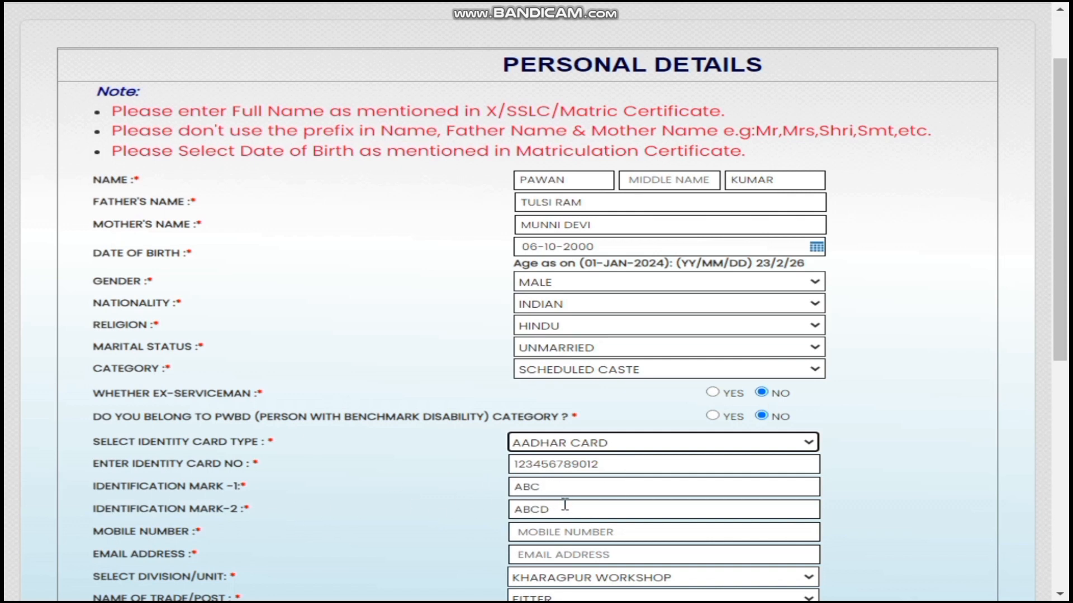
Review the available divisions/units and choose Fitter as the name of the trade/post.
{"action": "left_click_drag", "start_coordinate": [1066, 270], "coordinate": [1068, 386]}
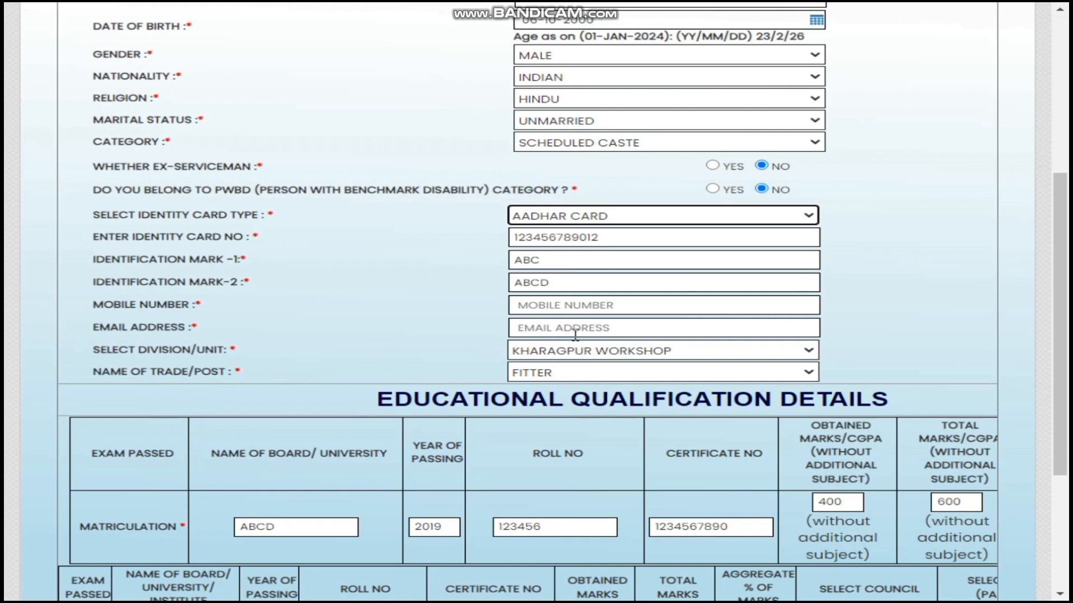
{"action": "left_click", "coordinate": [617, 357]}
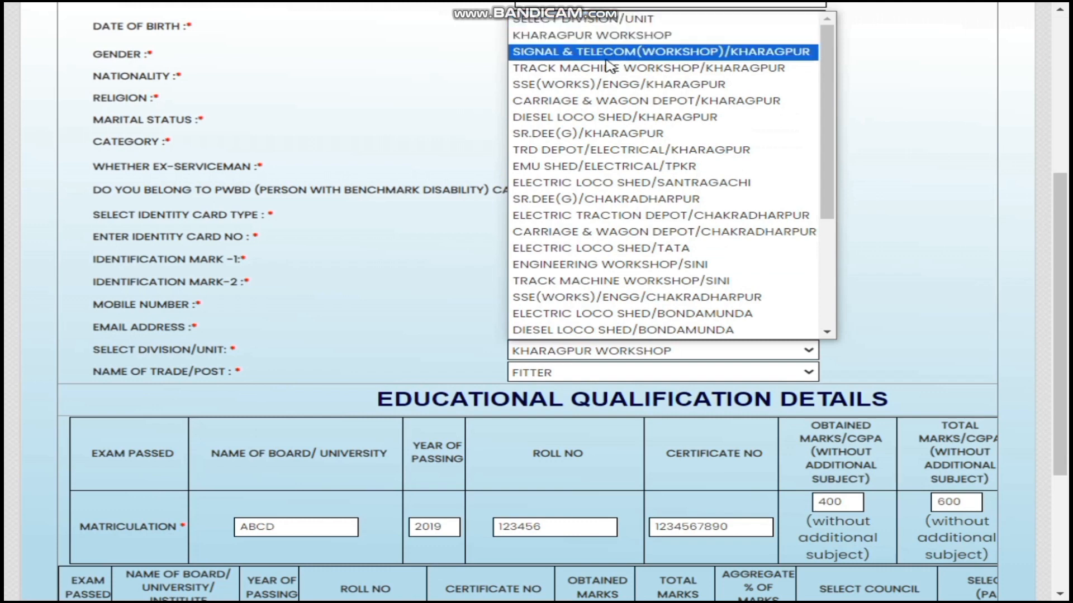
{"action": "left_click", "coordinate": [931, 192]}
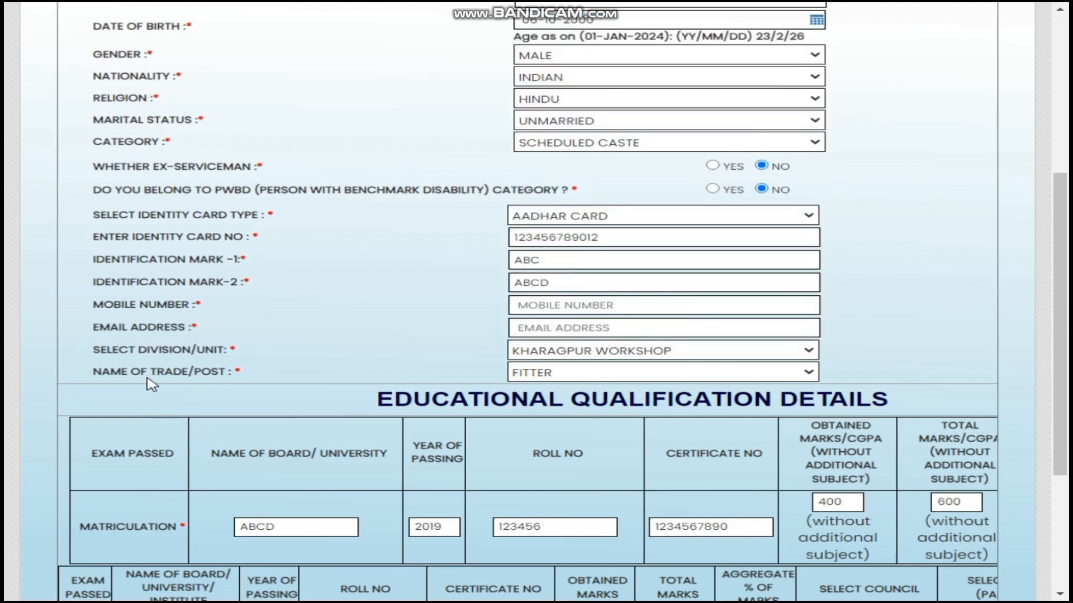
{"action": "left_click", "coordinate": [558, 373]}
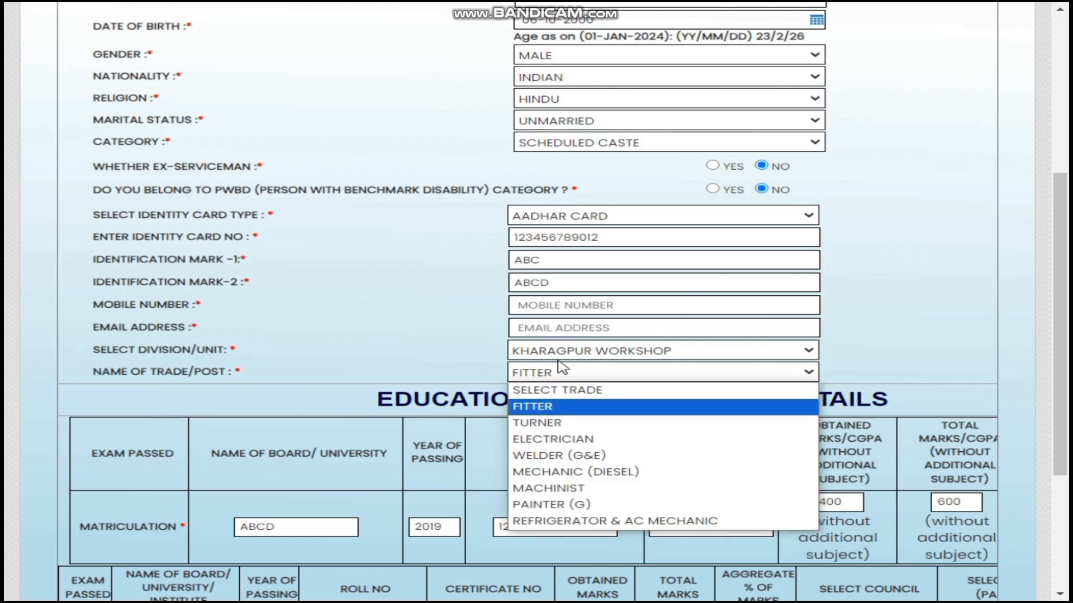
{"action": "left_click", "coordinate": [546, 408]}
Review the matriculation row's total marks and aggregate percentage in the educational qualification details.
{"action": "left_click_drag", "start_coordinate": [1068, 293], "coordinate": [1067, 404]}
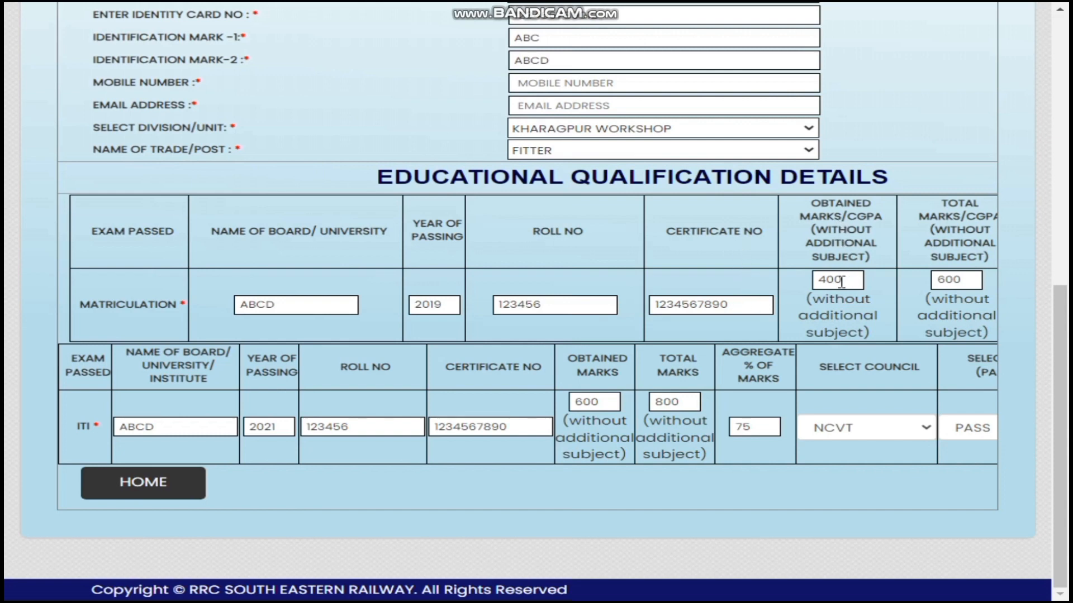
{"action": "left_click", "coordinate": [972, 282]}
{"action": "key", "text": "Tab"}
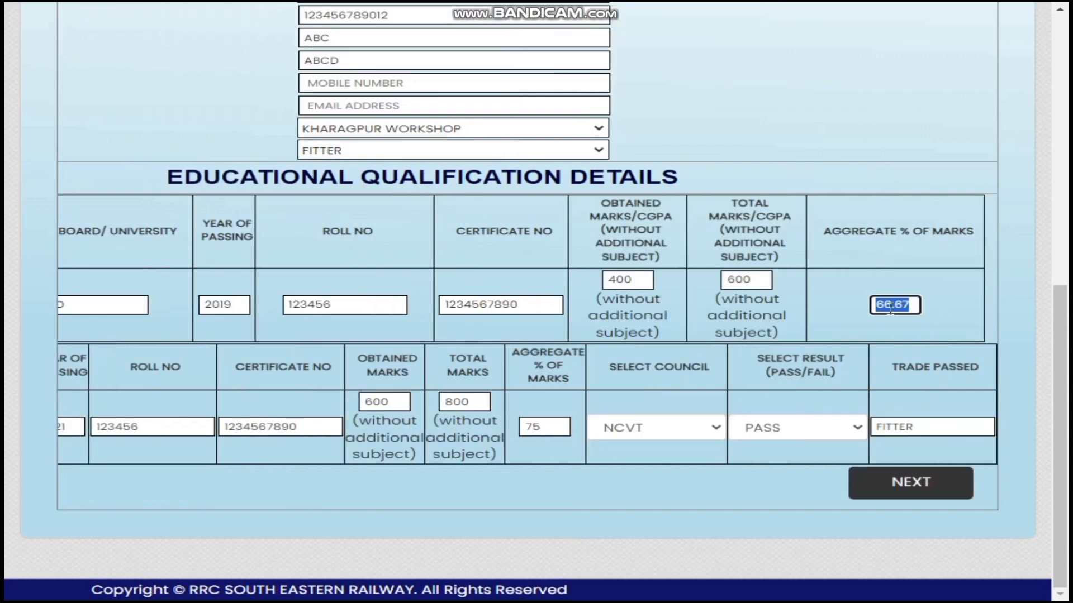
{"action": "left_click", "coordinate": [946, 316]}
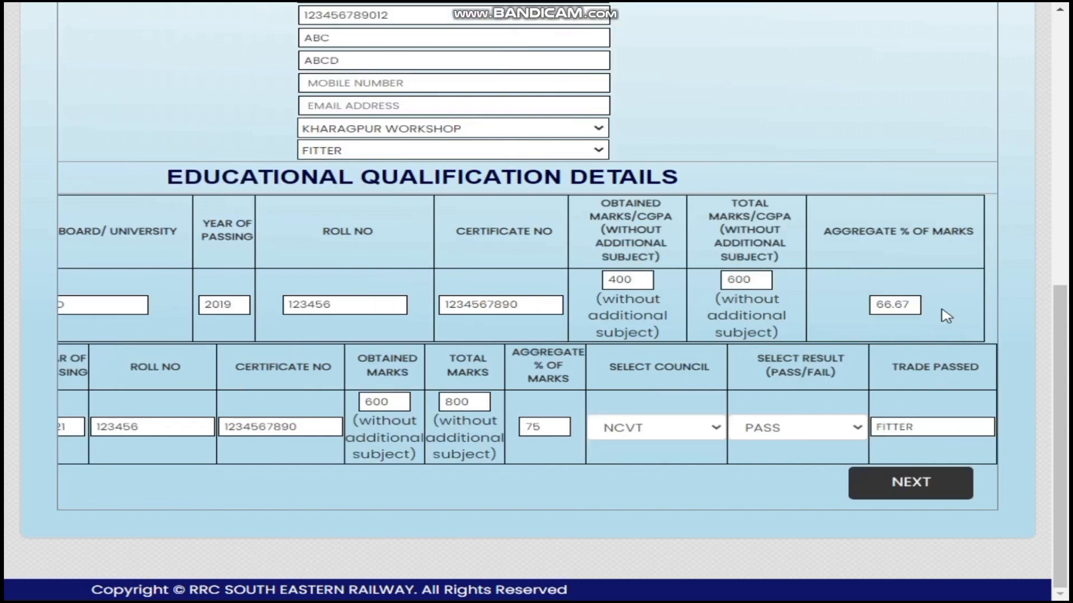
{"action": "left_click", "coordinate": [914, 306]}
{"action": "key", "text": "Tab"}
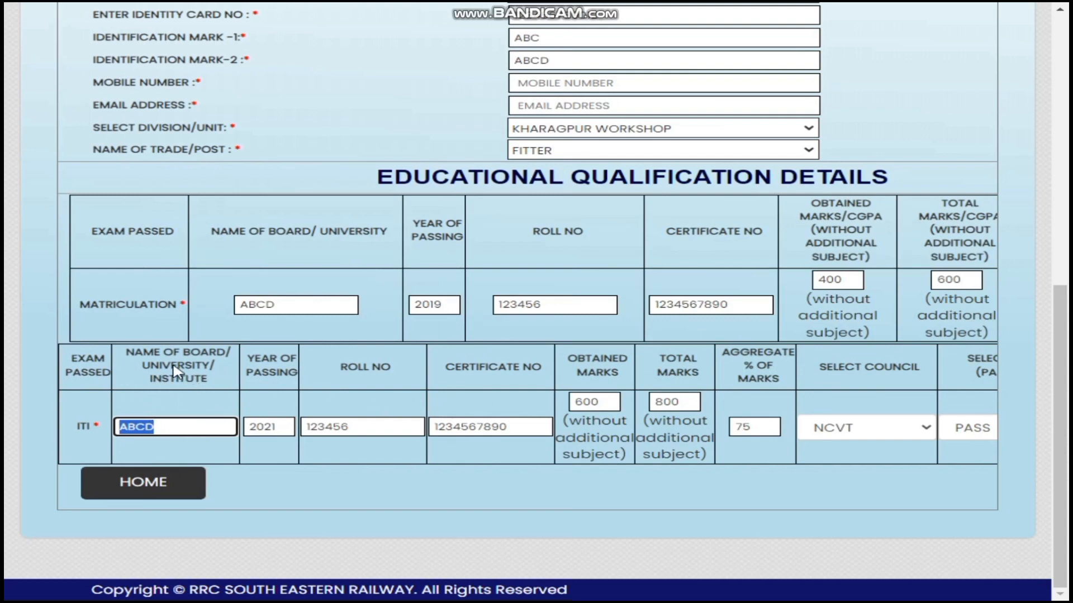
Set the ITI row's council to NCVT and its result to Pass, and continue to the address details.
{"action": "left_click", "coordinate": [183, 426]}
{"action": "left_click", "coordinate": [889, 431]}
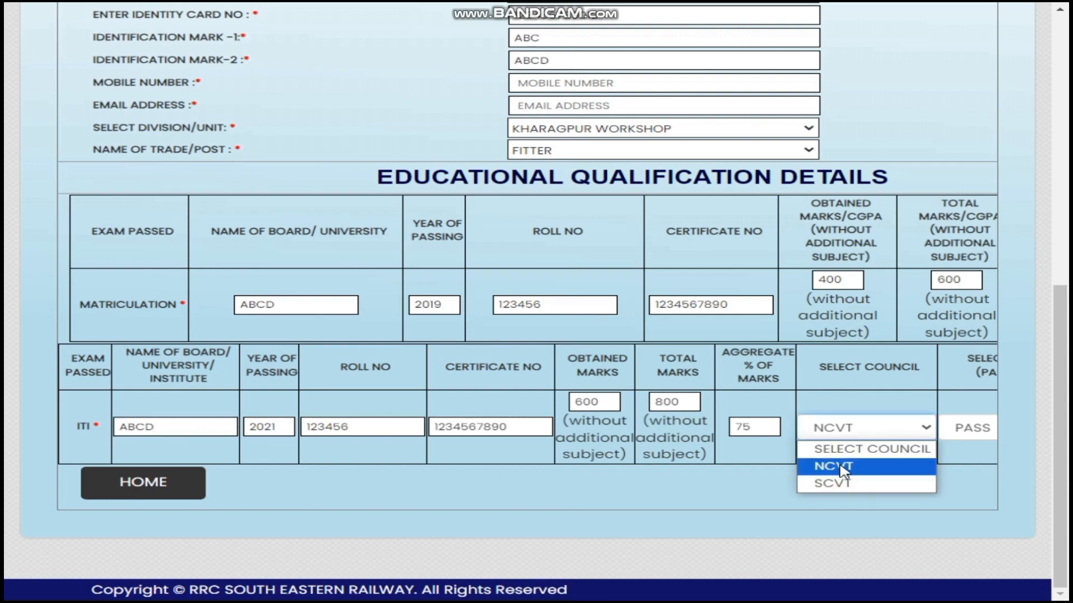
{"action": "left_click", "coordinate": [836, 468]}
{"action": "left_click", "coordinate": [868, 438]}
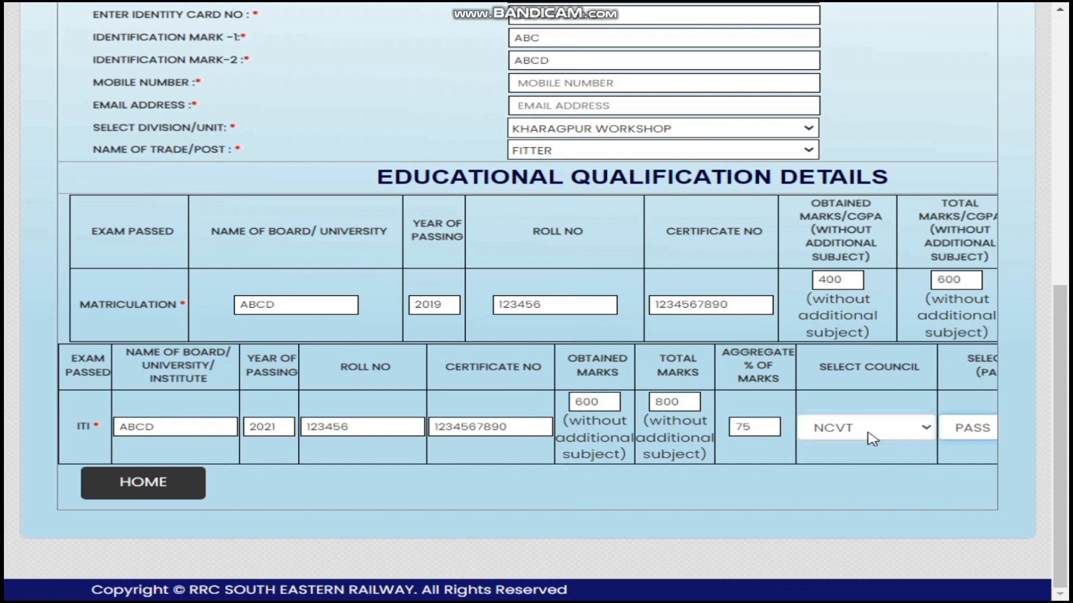
{"action": "left_click", "coordinate": [982, 432]}
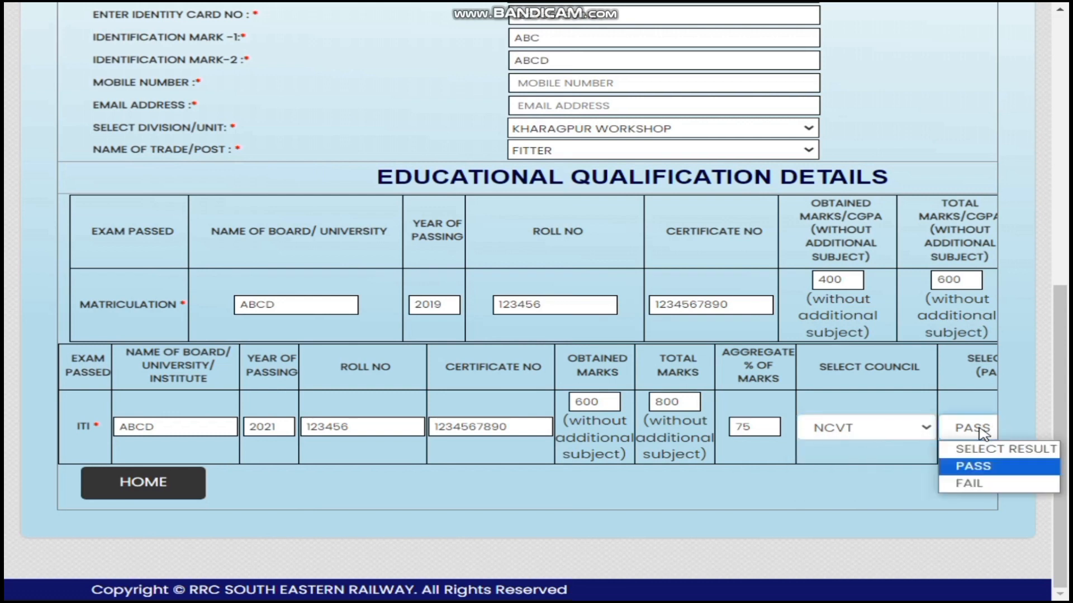
{"action": "left_click", "coordinate": [969, 476]}
{"action": "key", "text": "Tab"}
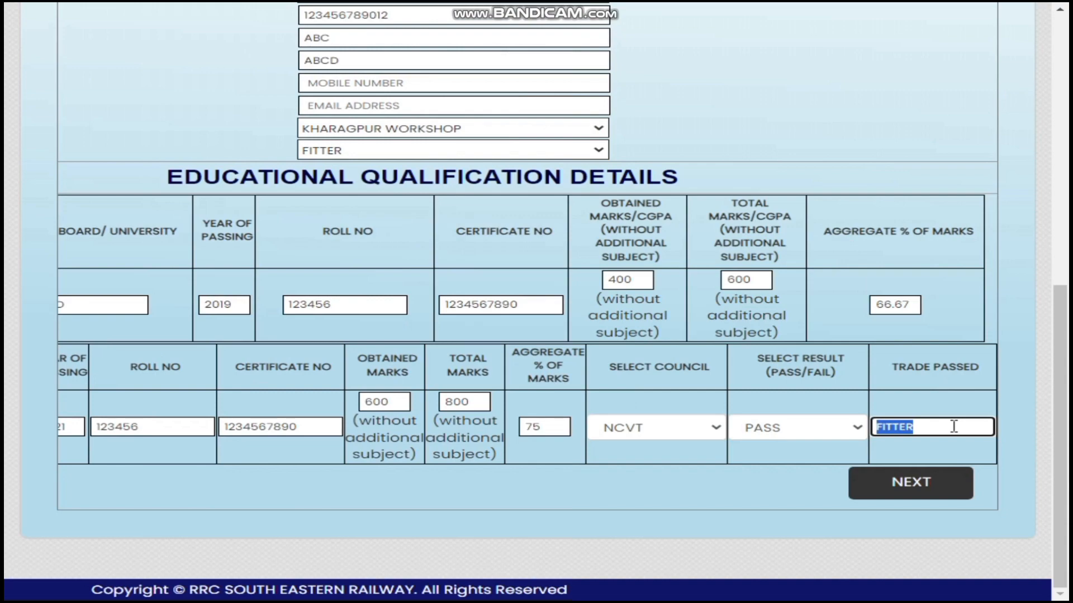
{"action": "left_click", "coordinate": [912, 491]}
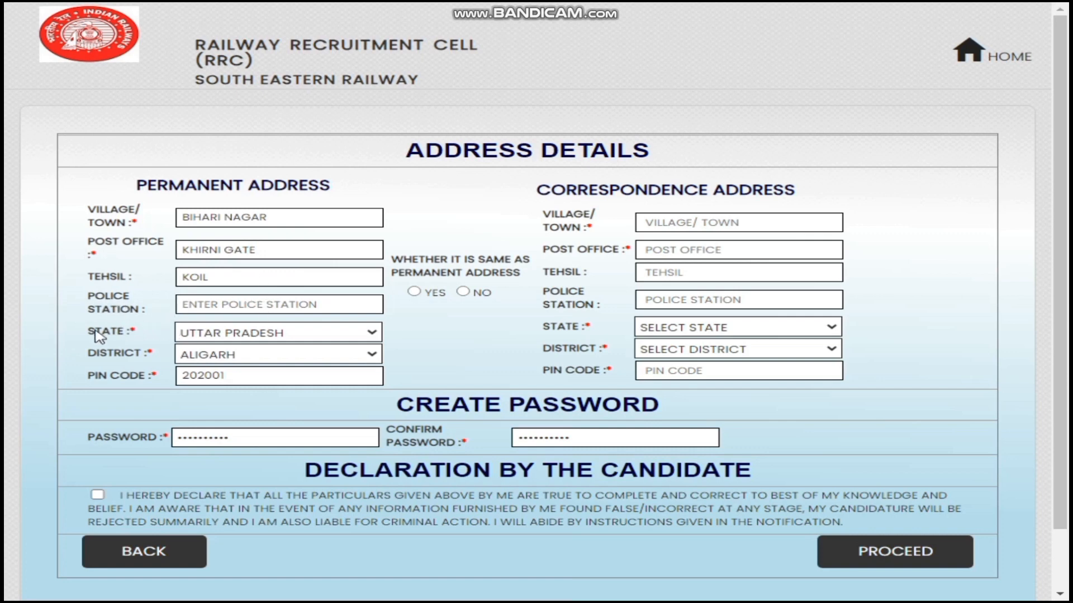
Check the state and district choices of the permanent address.
{"action": "left_click", "coordinate": [289, 335]}
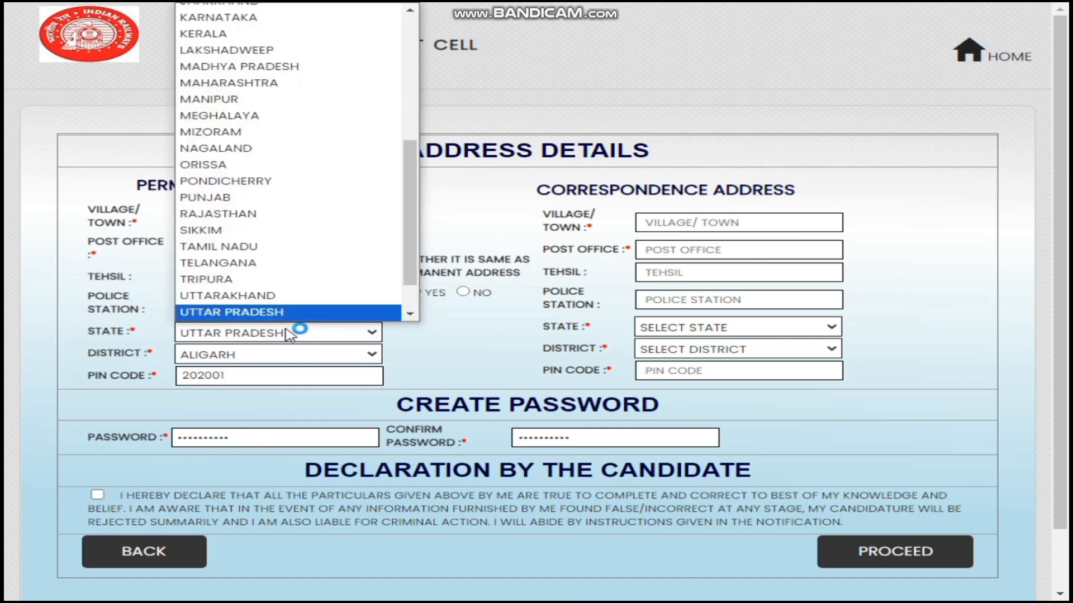
{"action": "left_click", "coordinate": [290, 334]}
{"action": "left_click", "coordinate": [269, 357]}
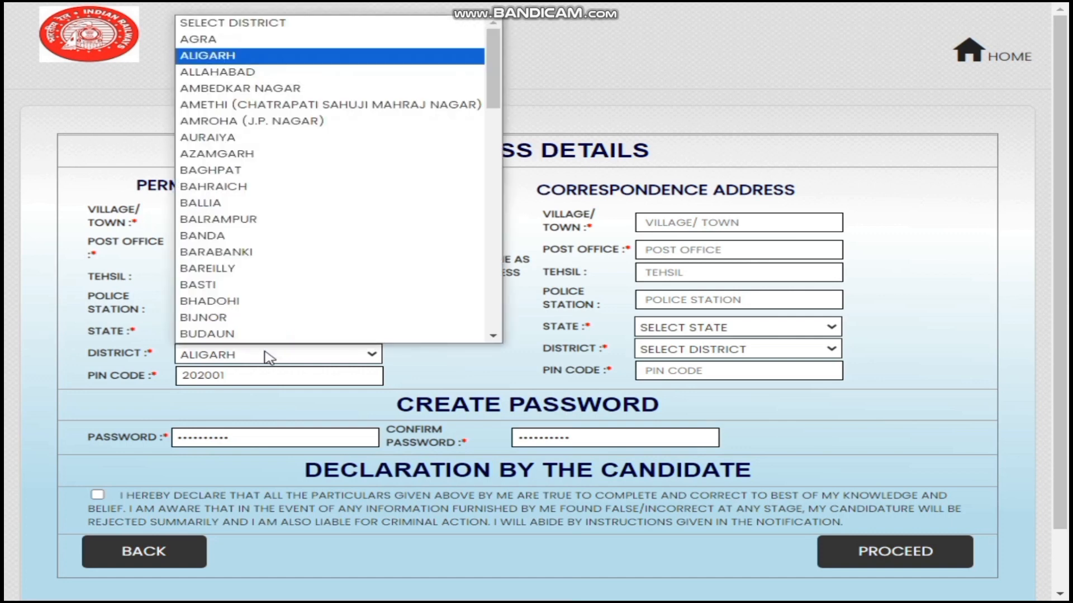
{"action": "left_click", "coordinate": [270, 356]}
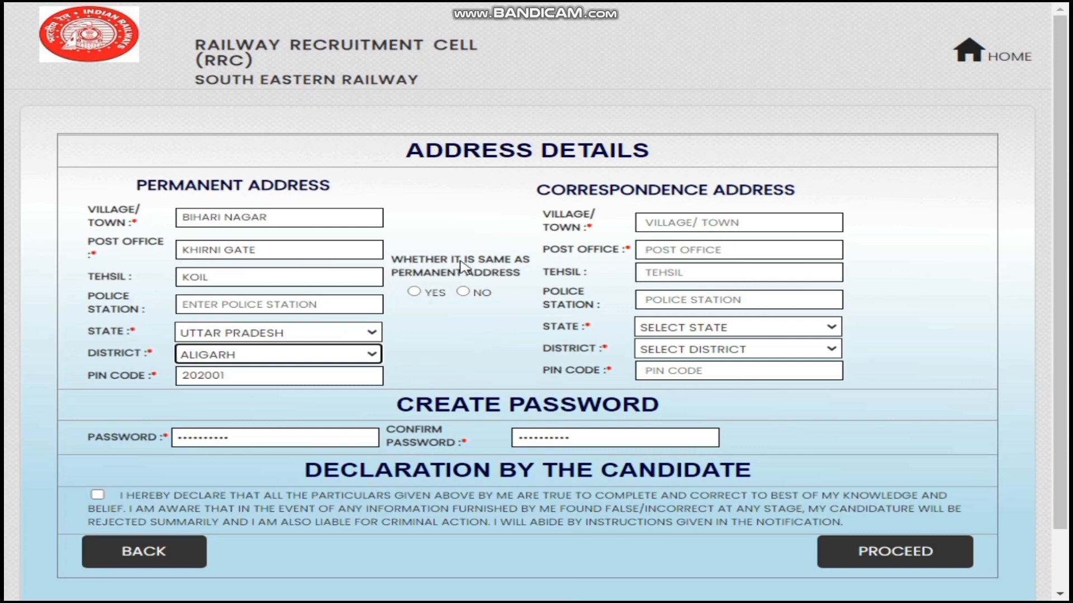
Mark the correspondence address as same as permanent, accept the candidate declaration and proceed to the preview.
{"action": "left_click", "coordinate": [414, 293]}
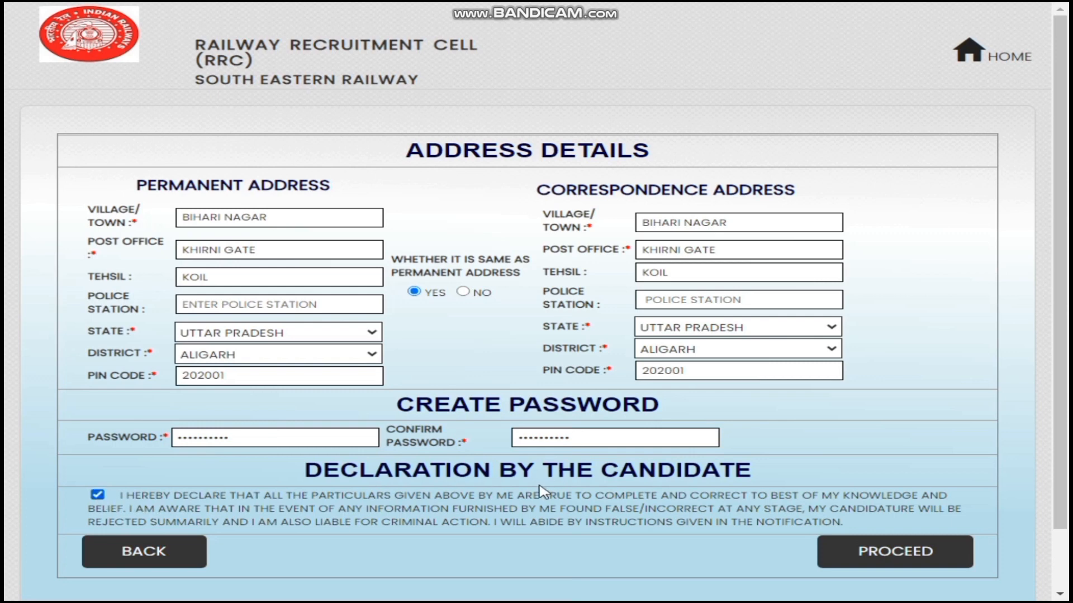
{"action": "left_click", "coordinate": [894, 552]}
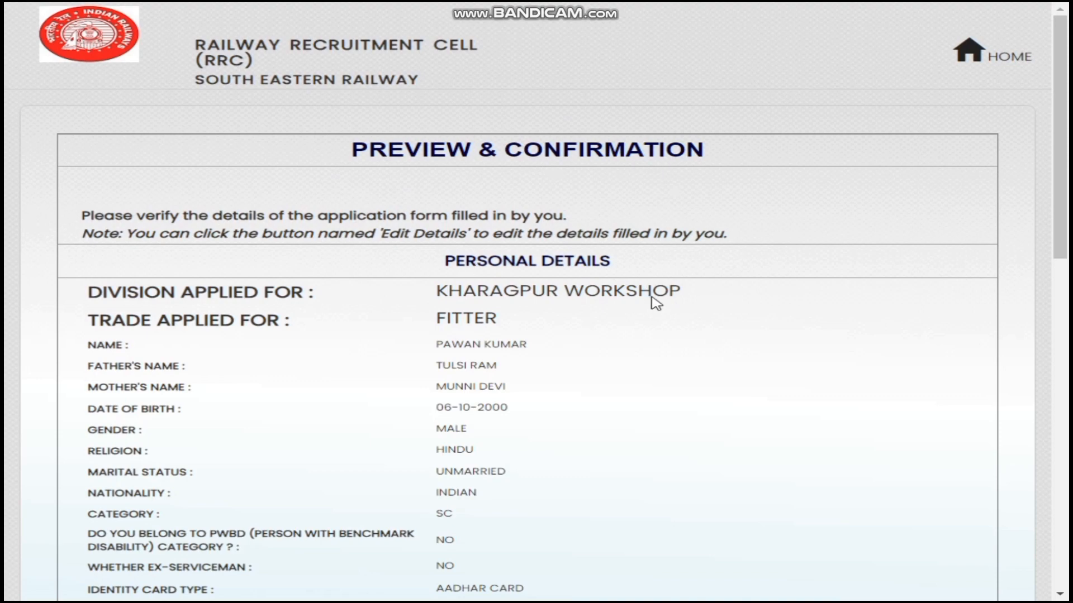
Review the application preview through to the candidate declaration, submit the application and confirm both the verification and submission prompts.
{"action": "left_click_drag", "start_coordinate": [1067, 136], "coordinate": [1068, 471]}
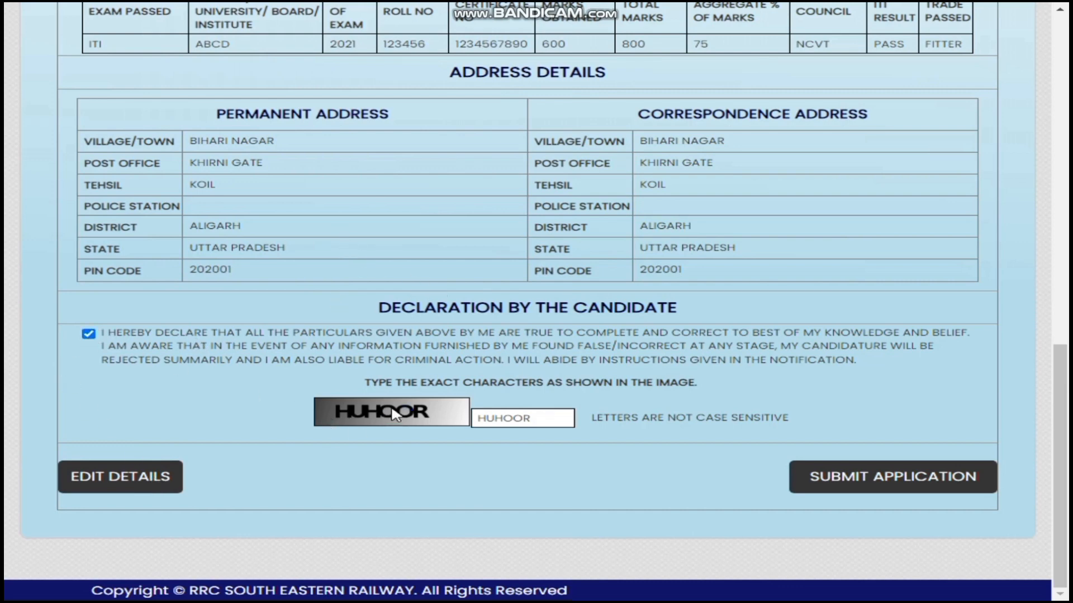
{"action": "left_click", "coordinate": [910, 494]}
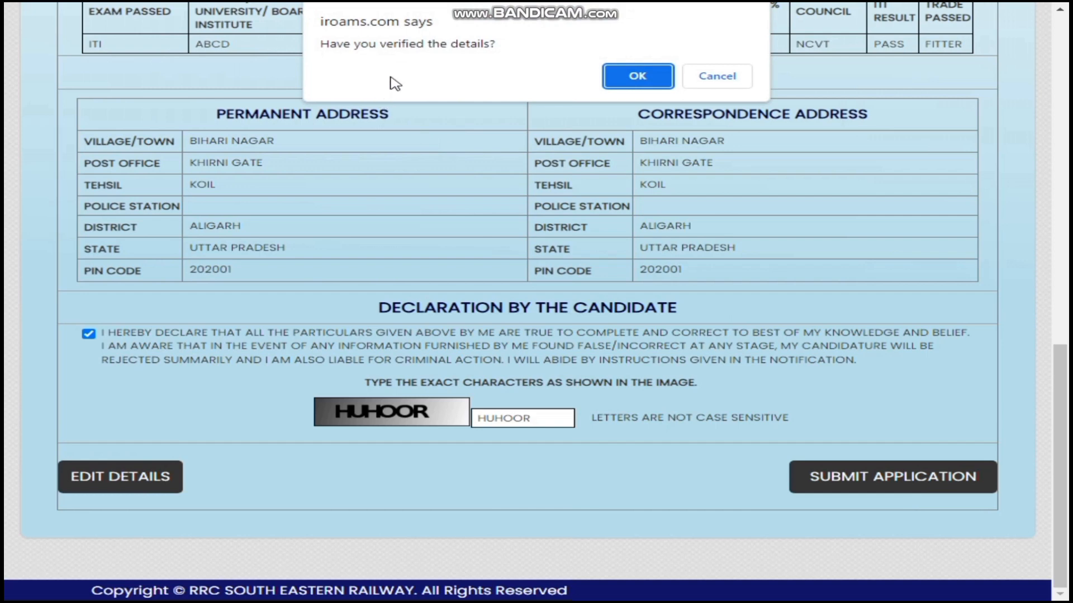
{"action": "left_click", "coordinate": [654, 85]}
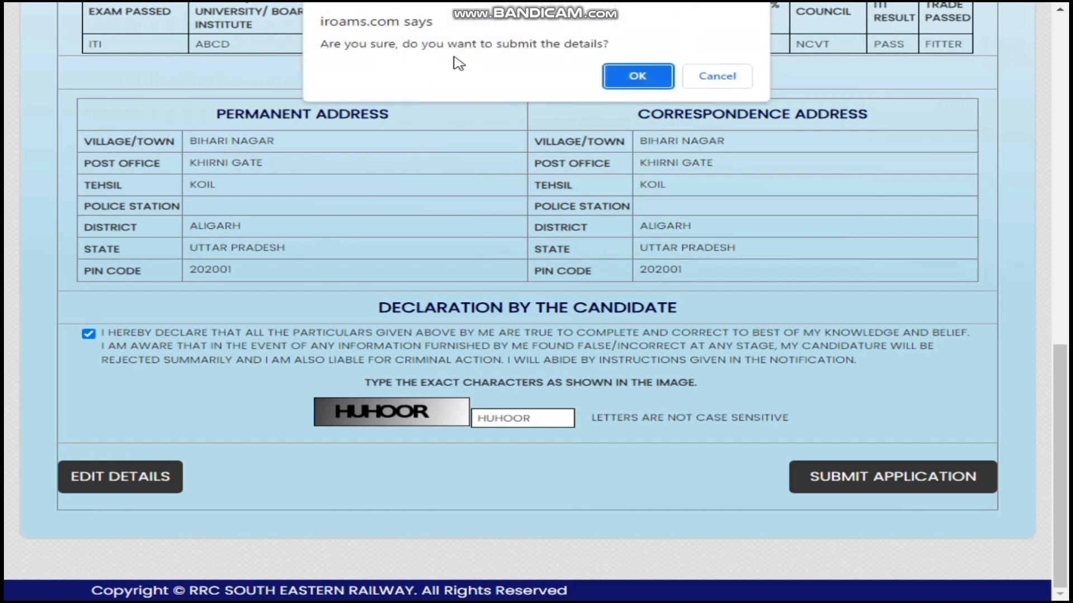
{"action": "left_click", "coordinate": [640, 80]}
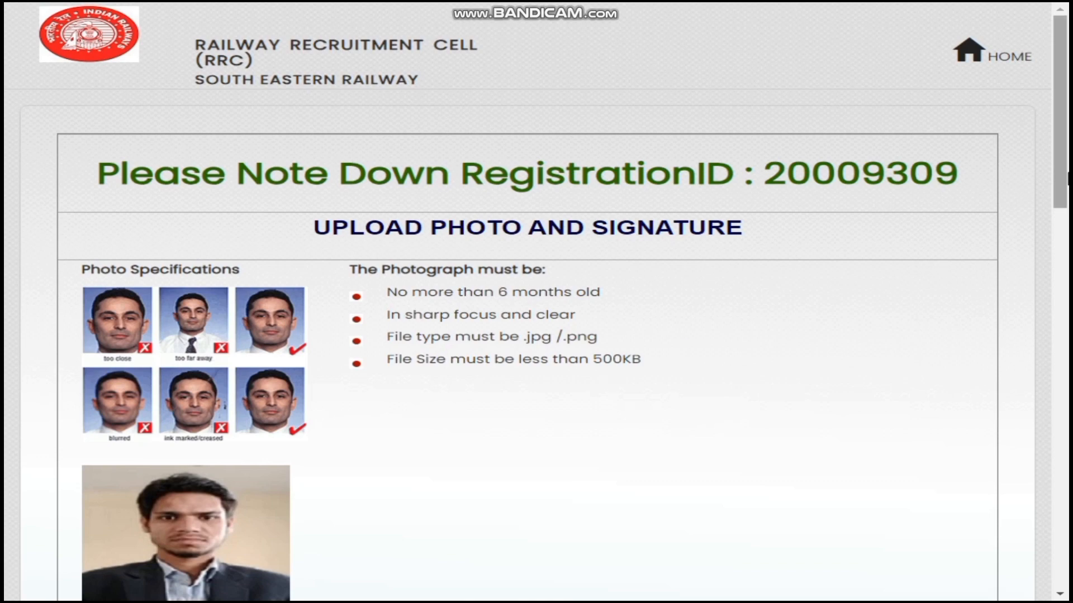
Check the chosen photo, signature, matriculation, ITI trade and SC category certificate files, proceed with the upload and view the acknowledgement.
{"action": "scroll", "coordinate": [1067, 190], "scroll_direction": "down", "scroll_amount": 2}
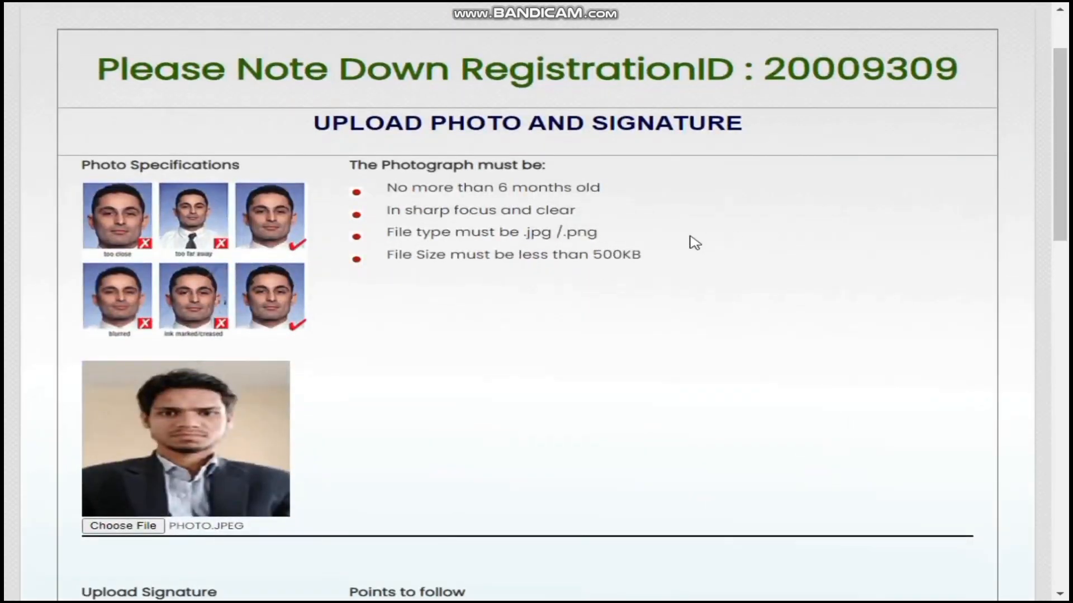
{"action": "scroll", "coordinate": [1067, 193], "scroll_direction": "down", "scroll_amount": 3}
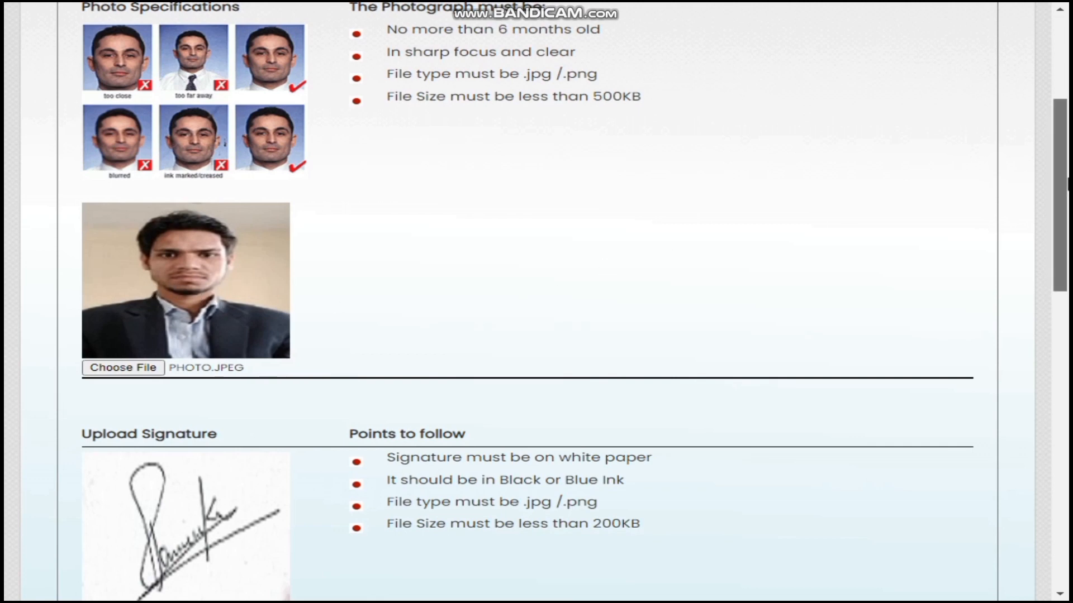
{"action": "scroll", "coordinate": [1061, 185], "scroll_direction": "down", "scroll_amount": 4}
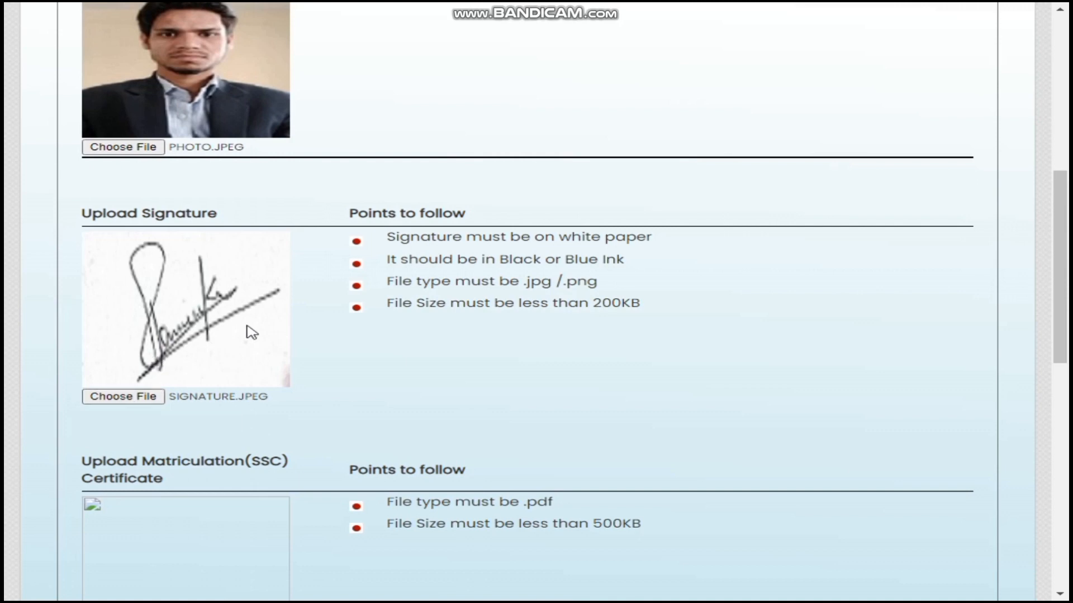
{"action": "left_click_drag", "start_coordinate": [1061, 243], "coordinate": [1061, 324]}
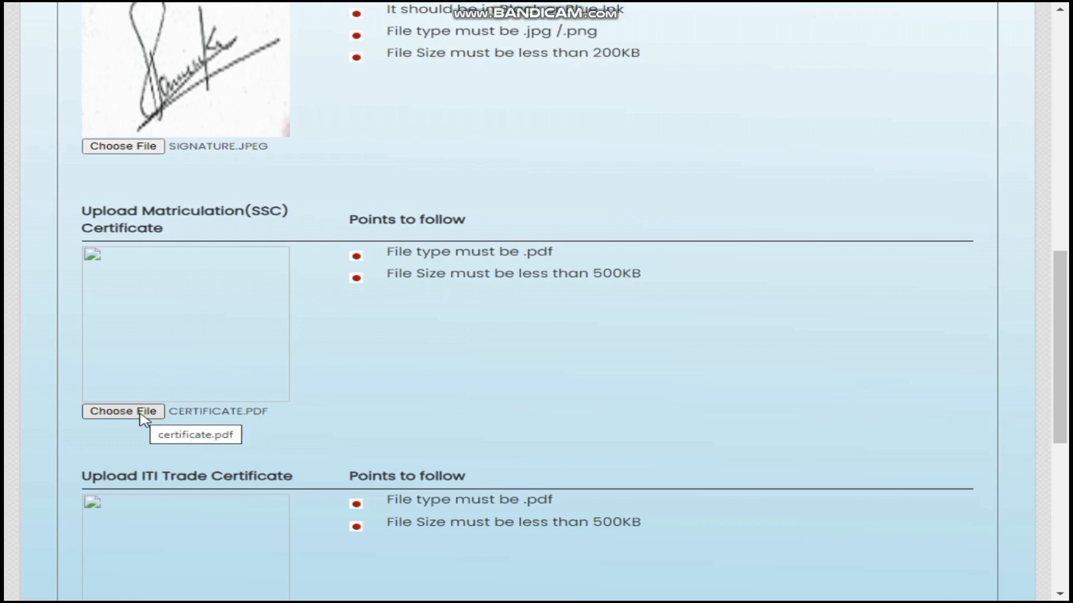
{"action": "scroll", "coordinate": [1064, 295], "scroll_direction": "down", "scroll_amount": 5}
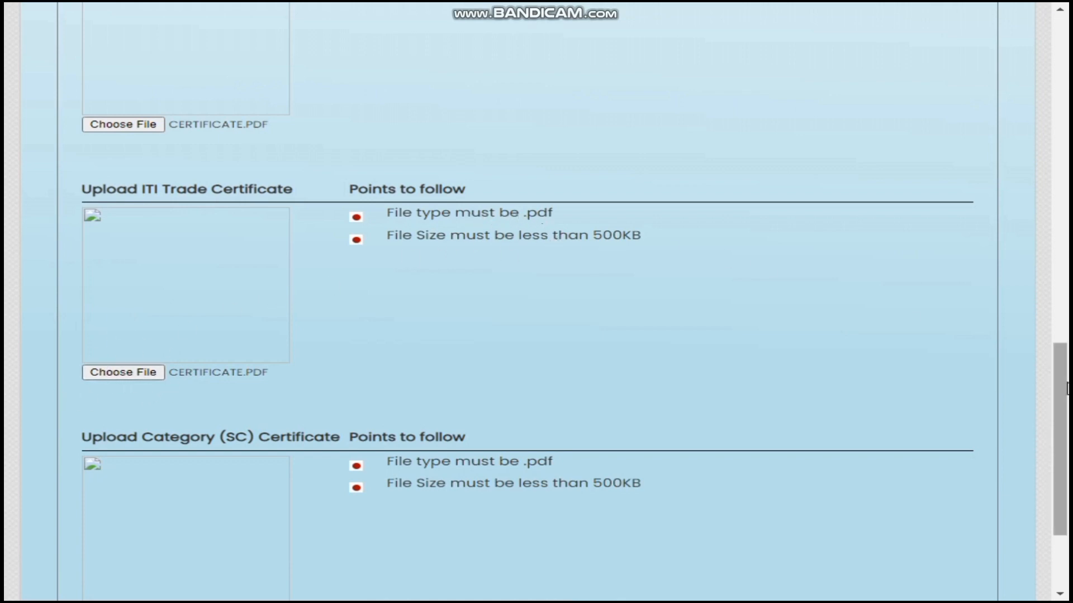
{"action": "scroll", "coordinate": [563, 422], "scroll_direction": "down", "scroll_amount": 3}
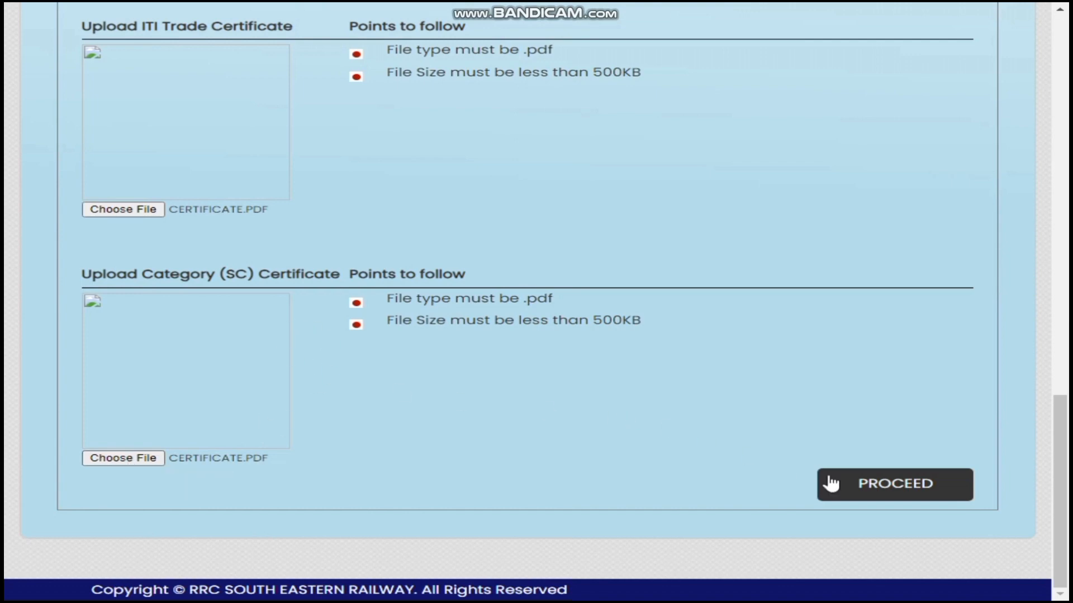
{"action": "left_click", "coordinate": [902, 491]}
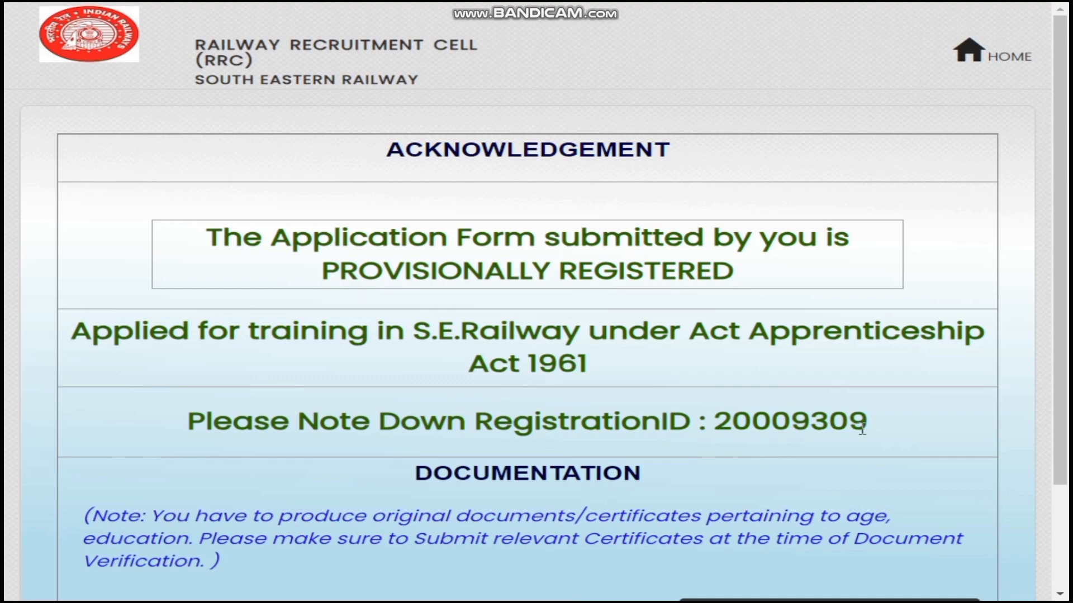
{"action": "left_click_drag", "start_coordinate": [1065, 266], "coordinate": [1066, 393]}
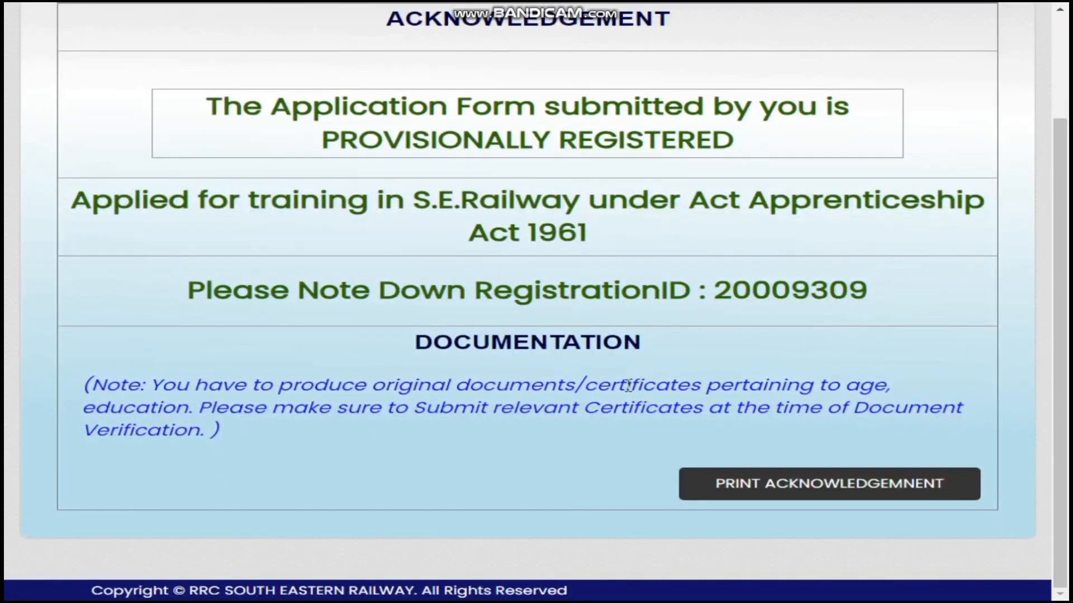